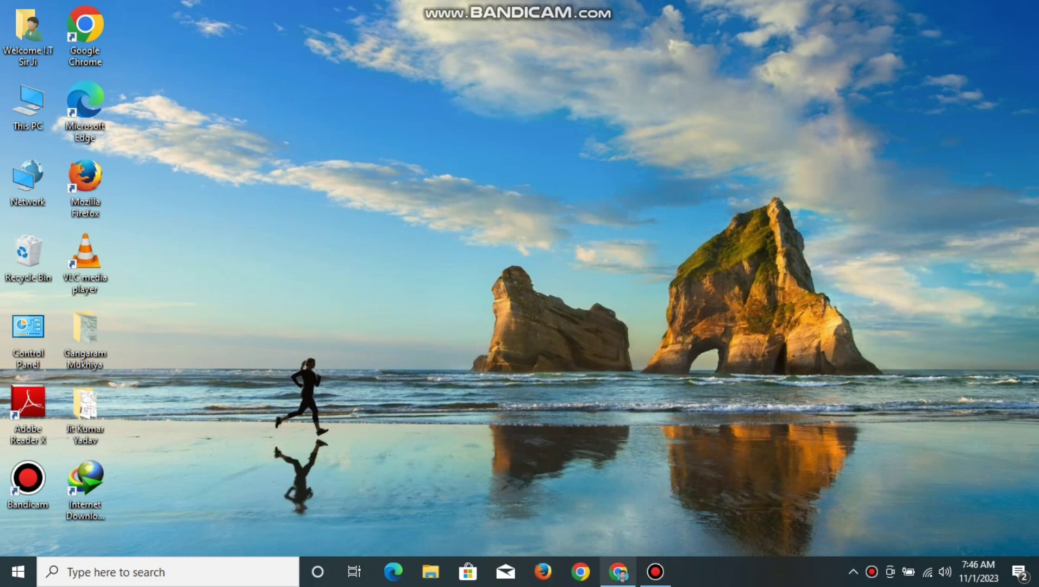
{"action": "left_click", "coordinate": [618, 572]}
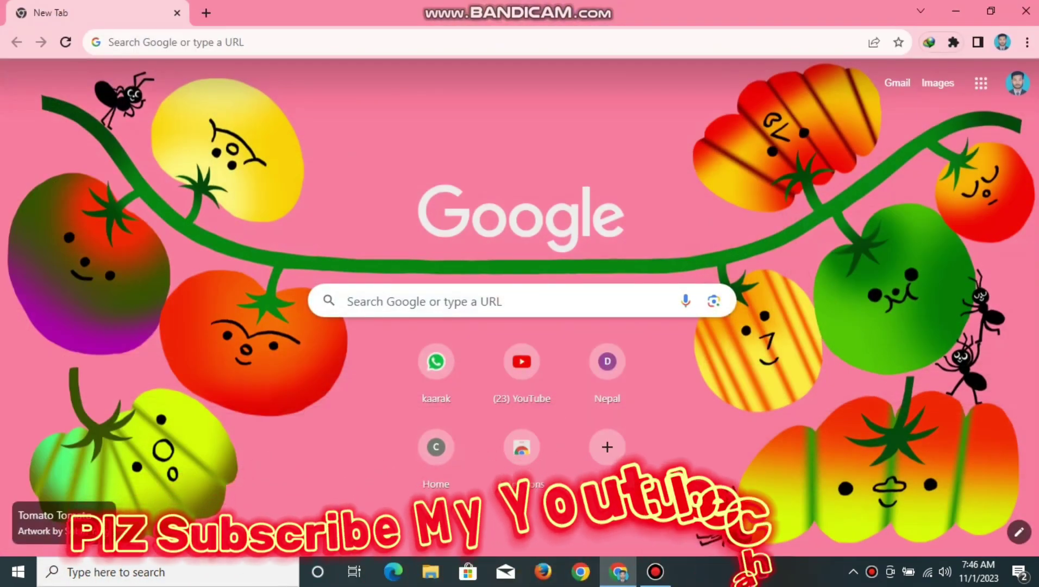
{"action": "key", "text": "super+d"}
{"action": "right_click", "coordinate": [306, 79]}
{"action": "left_click", "coordinate": [348, 126]}
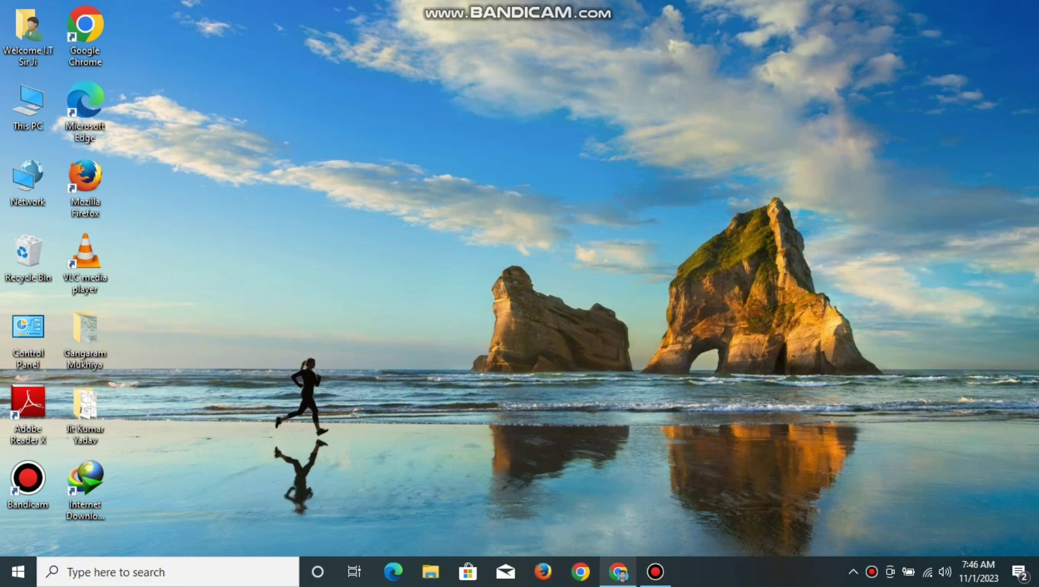
{"action": "right_click", "coordinate": [305, 80]}
{"action": "left_click", "coordinate": [348, 125]}
Switch to Chrome, read the Naasa Securities sales transaction e-mail for 01/11/2023 in Gmail, and return to the inbox.
{"action": "left_click", "coordinate": [619, 572]}
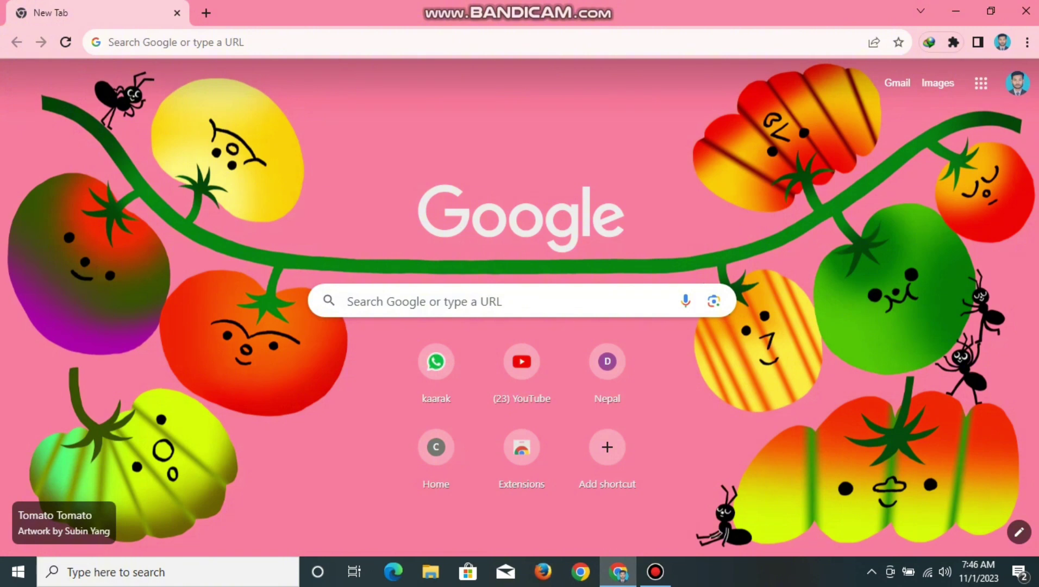
{"action": "left_click", "coordinate": [898, 82]}
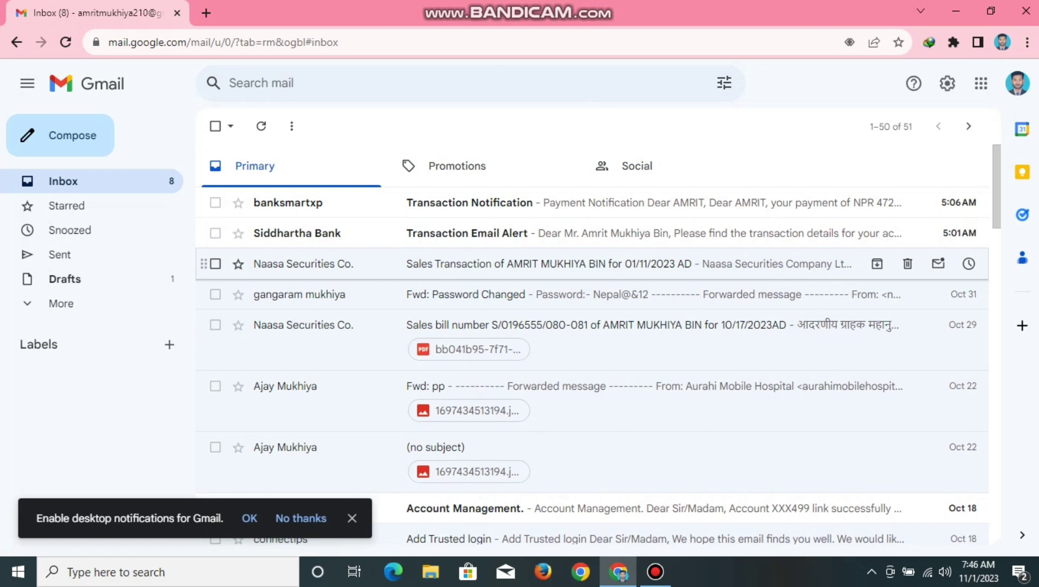
{"action": "left_click", "coordinate": [653, 264]}
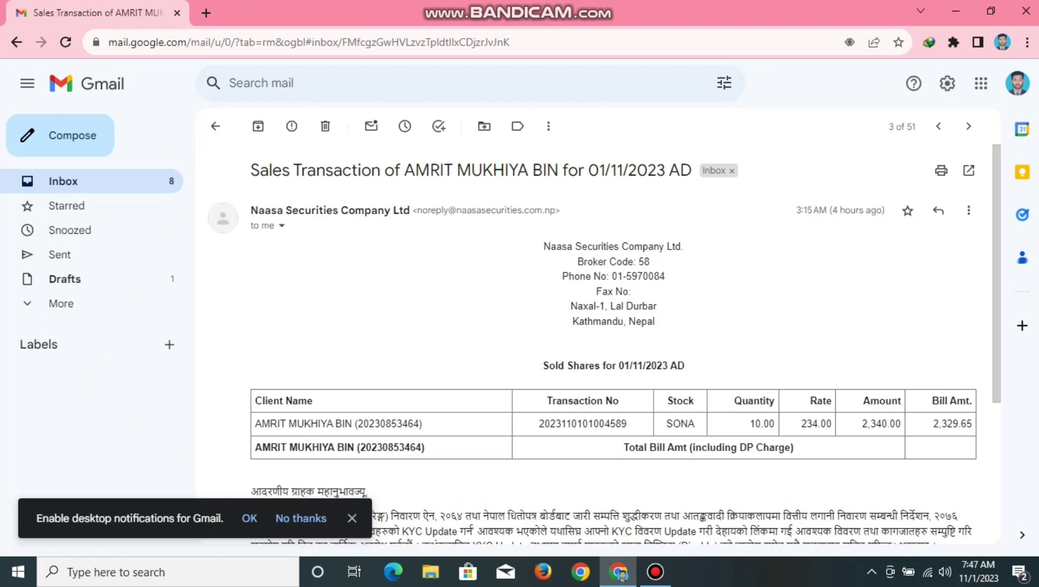
{"action": "scroll", "coordinate": [598, 345], "scroll_direction": "down", "scroll_amount": 3}
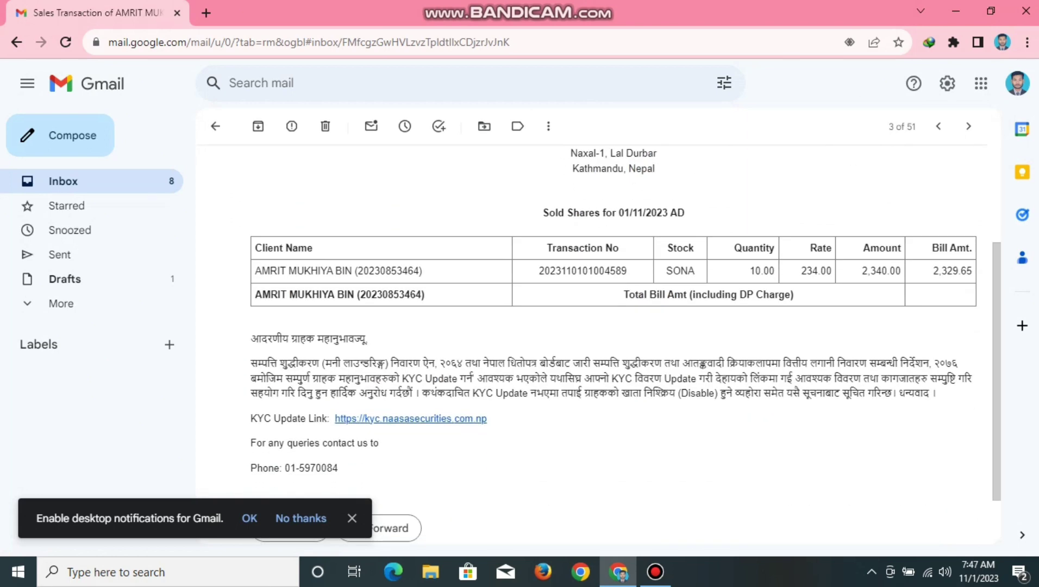
{"action": "scroll", "coordinate": [625, 345], "scroll_direction": "up", "scroll_amount": 2}
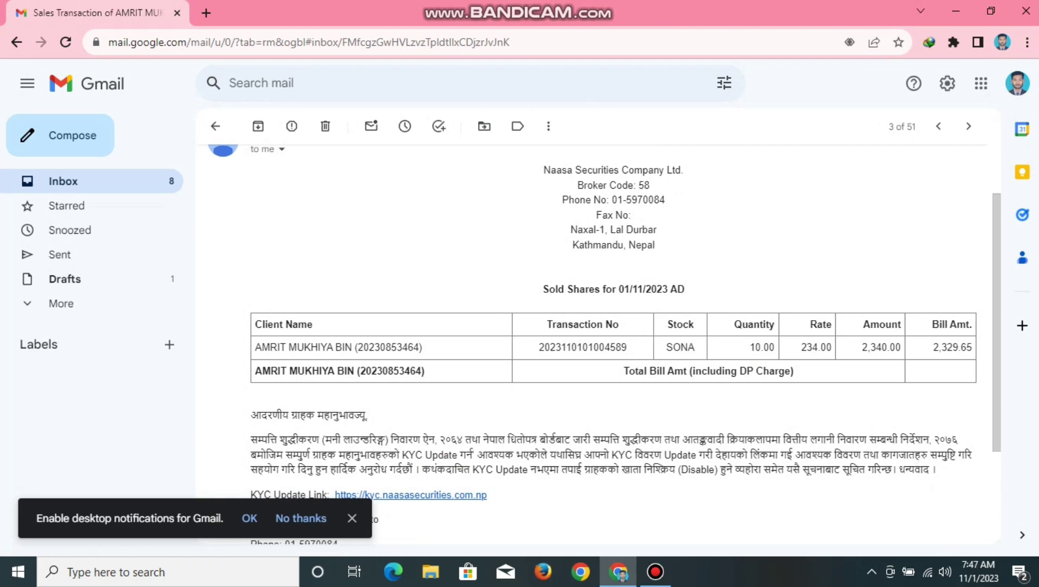
{"action": "scroll", "coordinate": [604, 342], "scroll_direction": "up", "scroll_amount": 2}
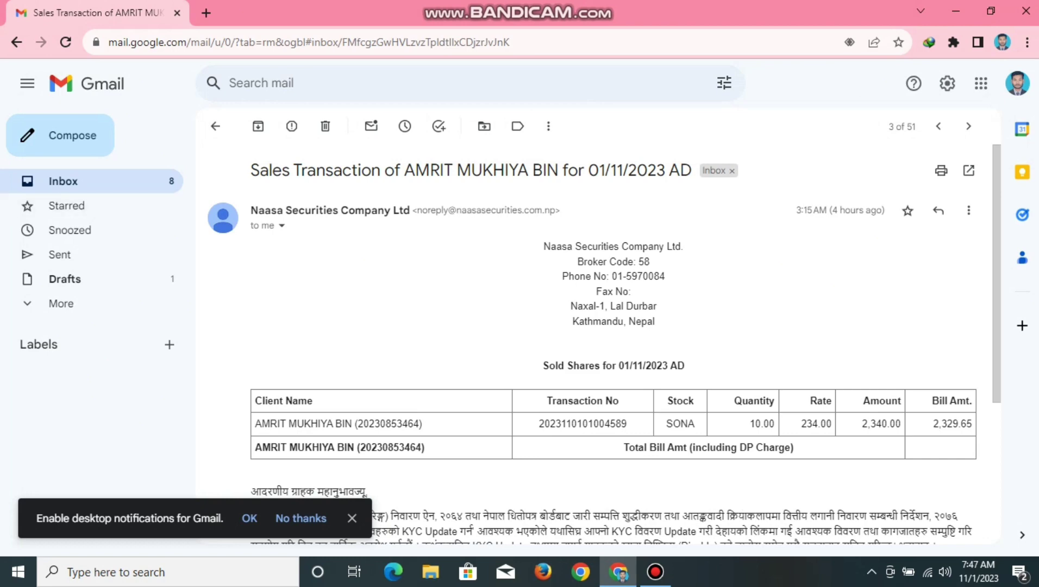
{"action": "left_click", "coordinate": [215, 126]}
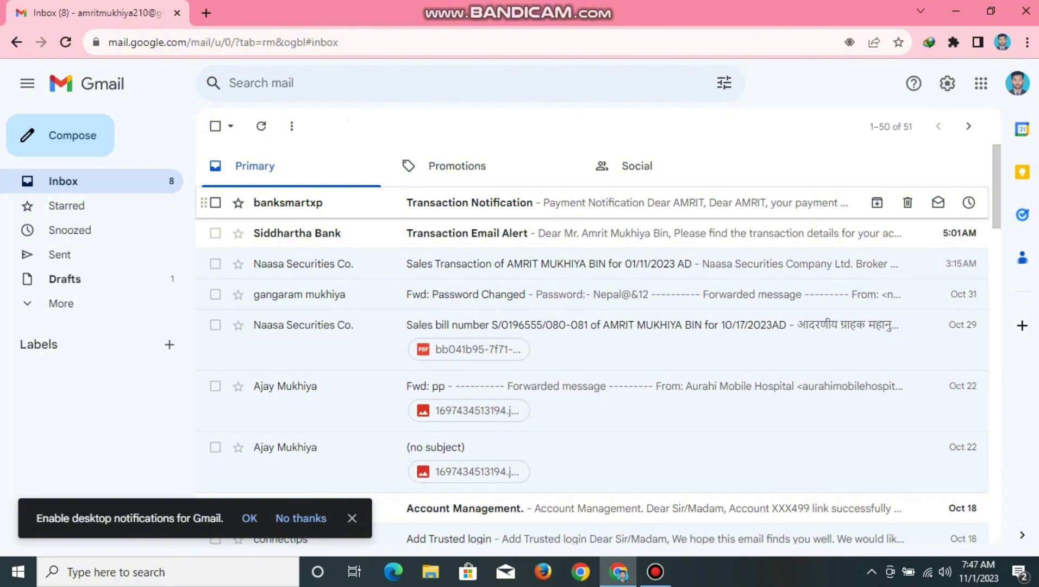
Open the Mero Share website (meroshare.cdsc.com.np) in a new browser tab.
{"action": "key", "text": "ctrl+t"}
{"action": "type", "text": "mer"}
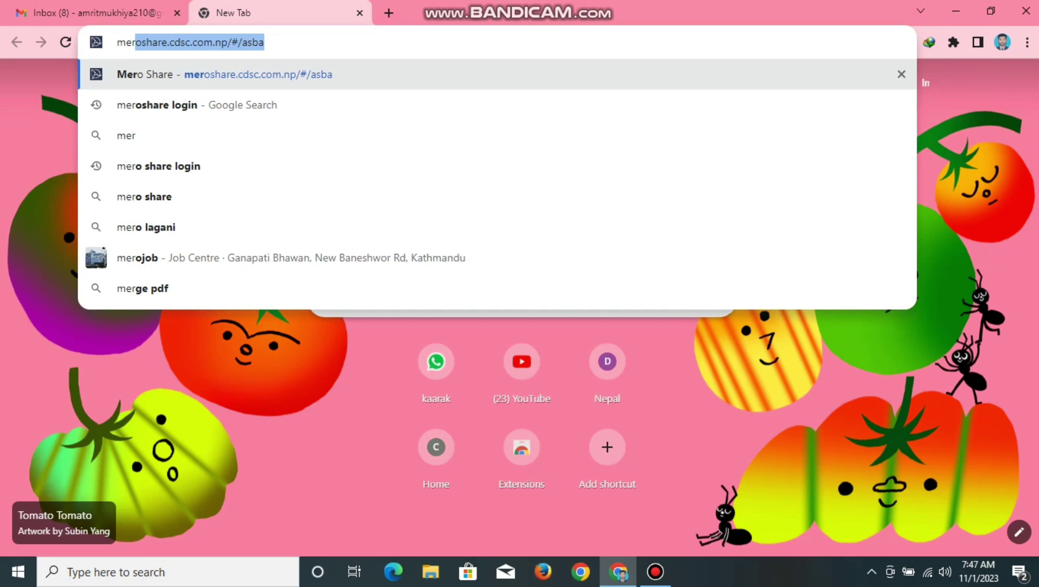
{"action": "key", "text": "Return"}
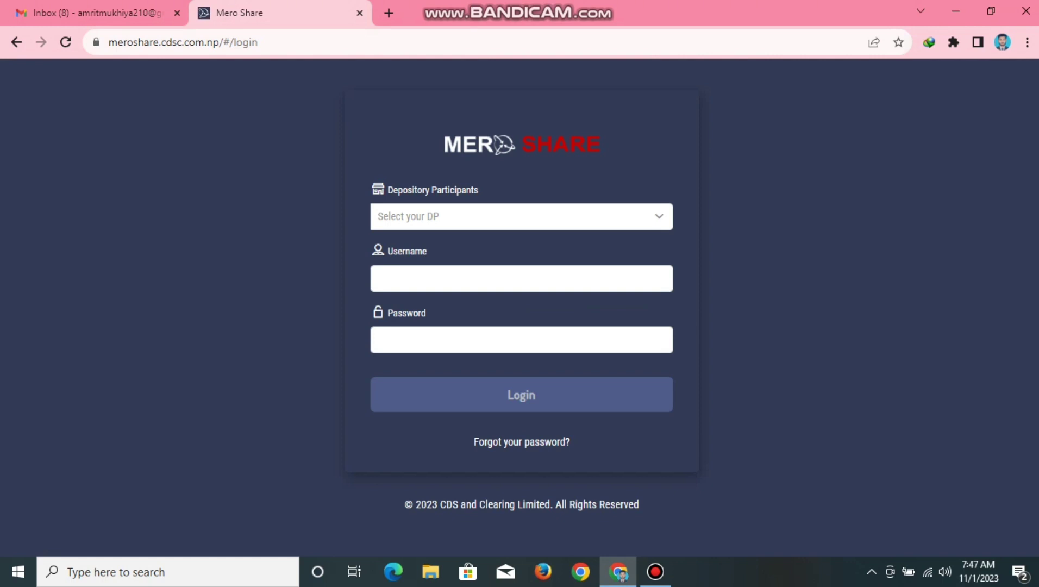
Log in to Mero Share with SIDDHARTHA CAPITAL LIMITED (10900) as depository participant, the saved username and the account password.
{"action": "left_click", "coordinate": [522, 216]}
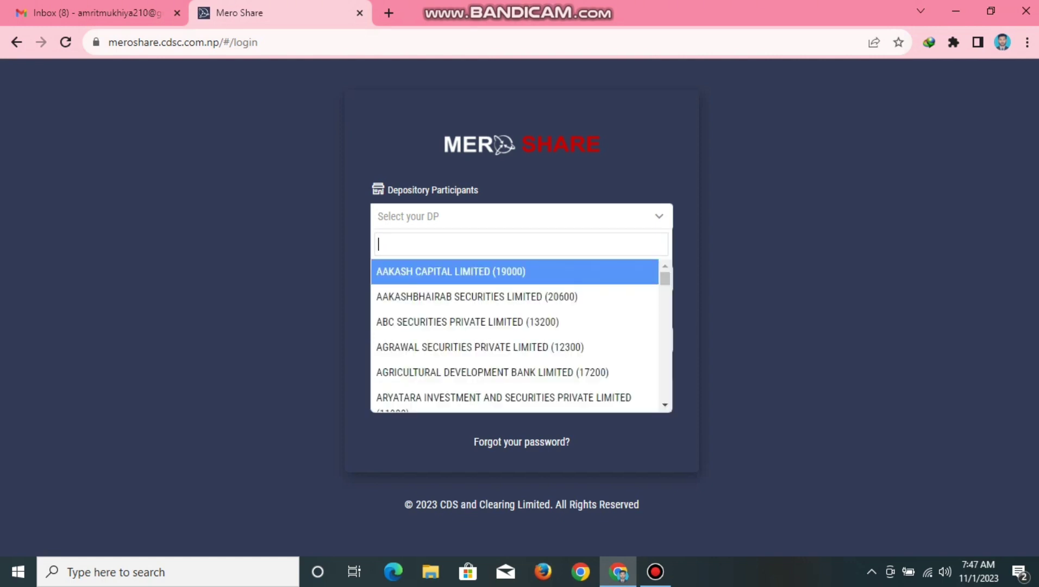
{"action": "type", "text": "sidd"}
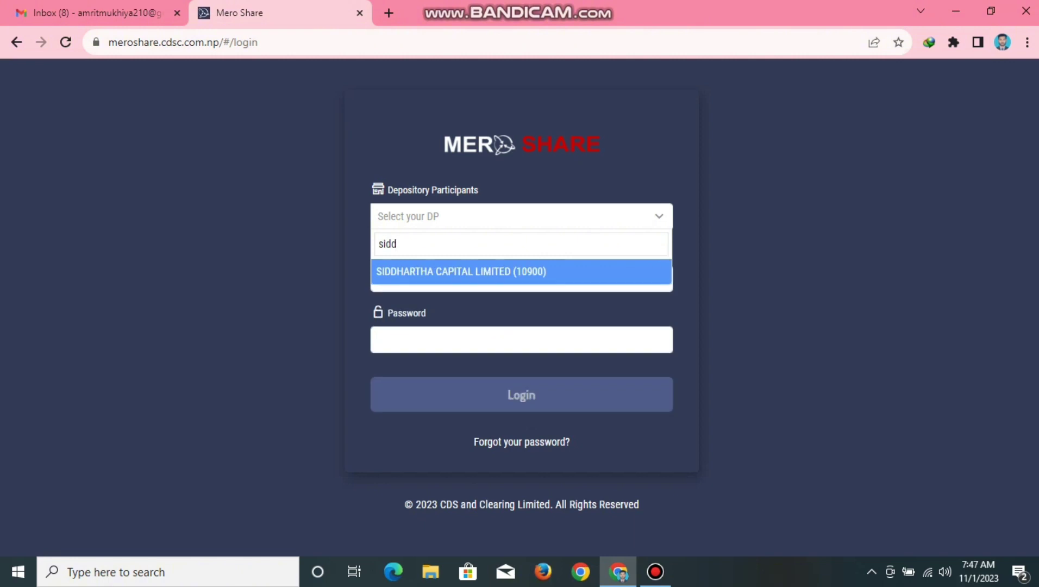
{"action": "key", "text": "Return"}
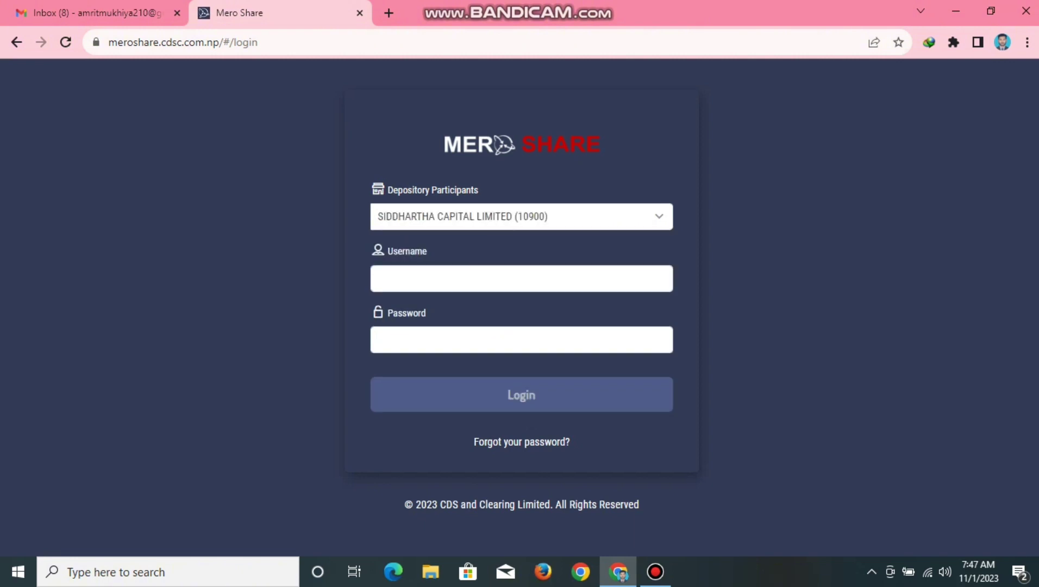
{"action": "left_click", "coordinate": [522, 278]}
{"action": "key", "text": "Down"}
{"action": "key", "text": "Down"}
{"action": "key", "text": "Tab"}
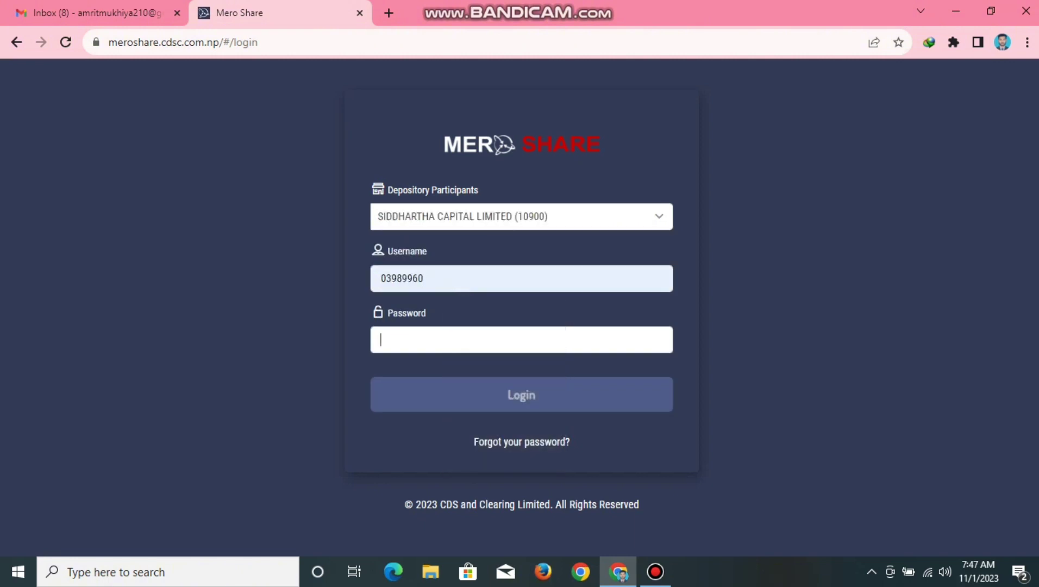
{"action": "type", "text": "*****"}
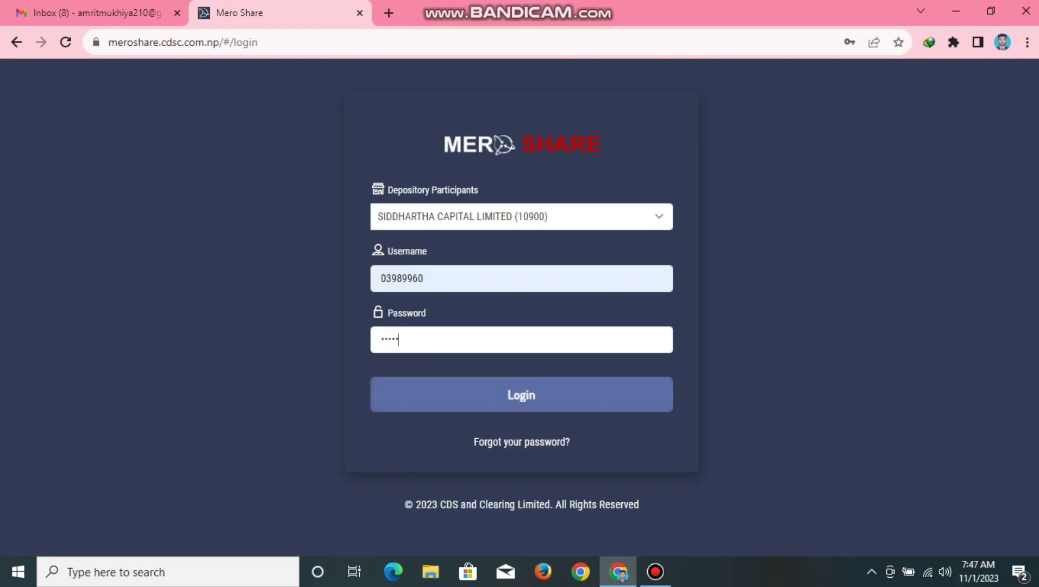
{"action": "type", "text": "****"}
{"action": "key", "text": "Return"}
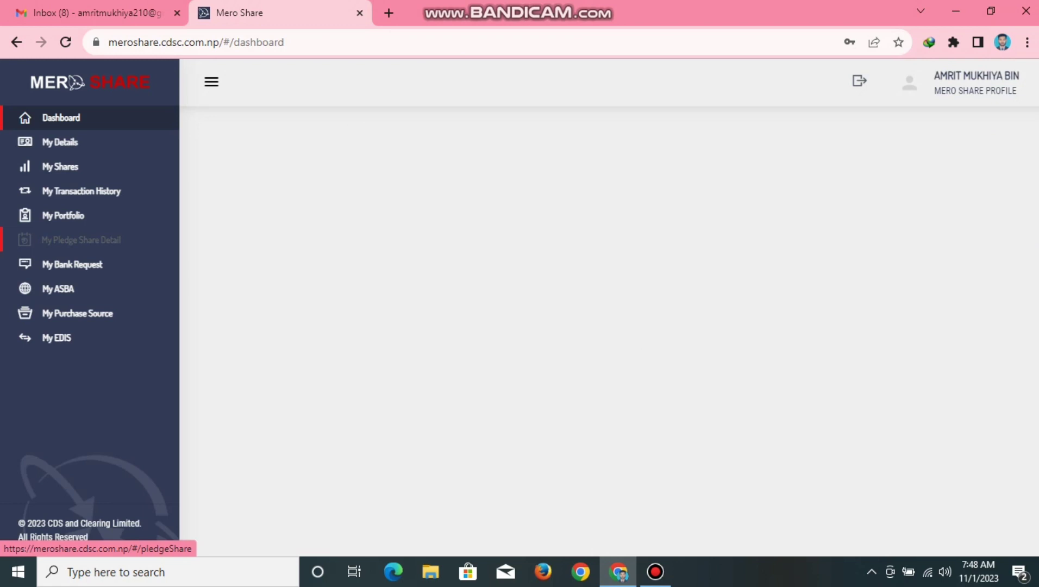
Review the portfolio and the purchase source, holdings and WACC sections of My Purchase Source.
{"action": "left_click", "coordinate": [63, 215]}
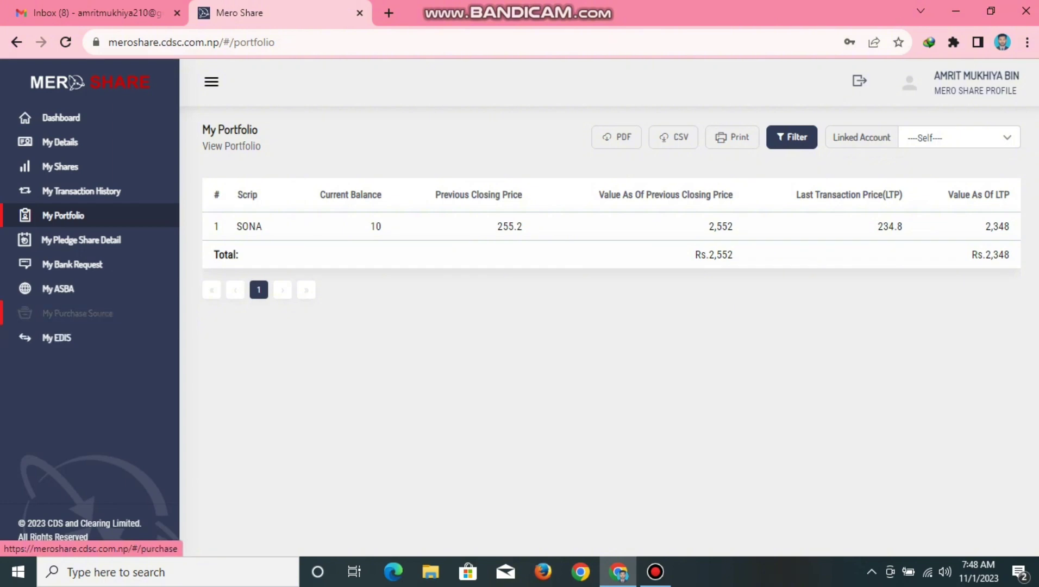
{"action": "left_click", "coordinate": [78, 313]}
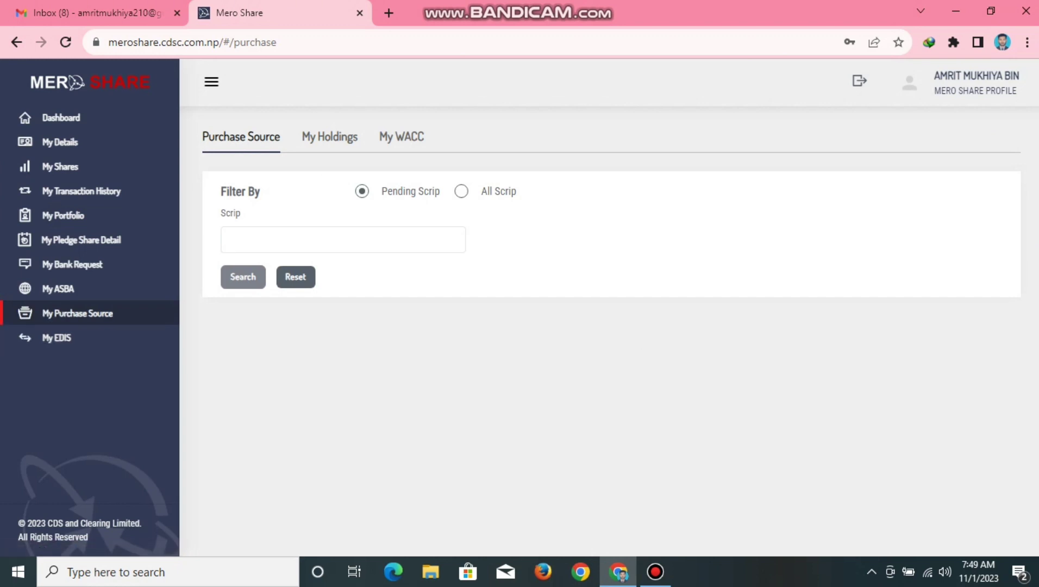
{"action": "left_click", "coordinate": [329, 137]}
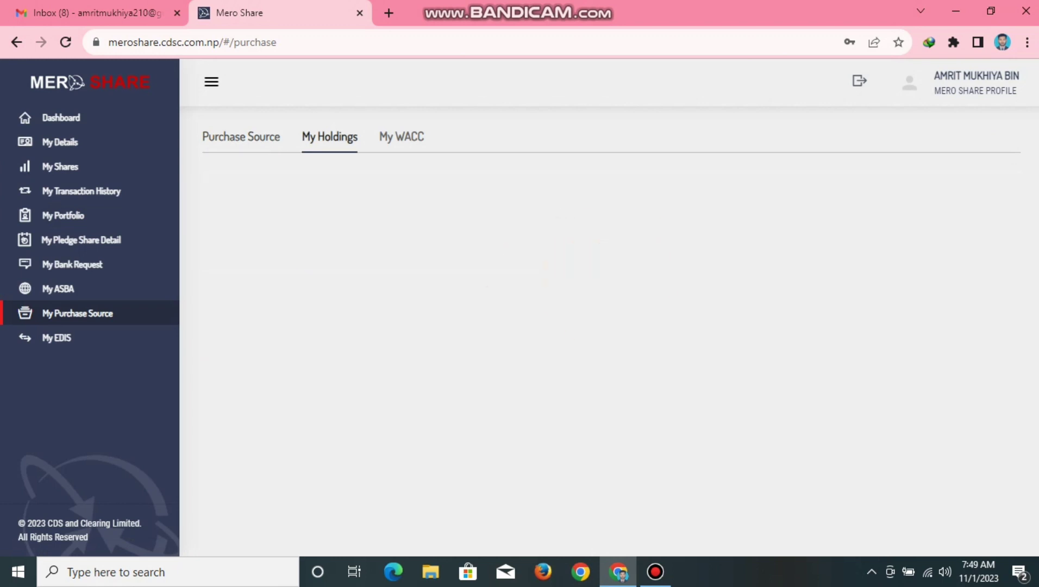
{"action": "left_click", "coordinate": [343, 215]}
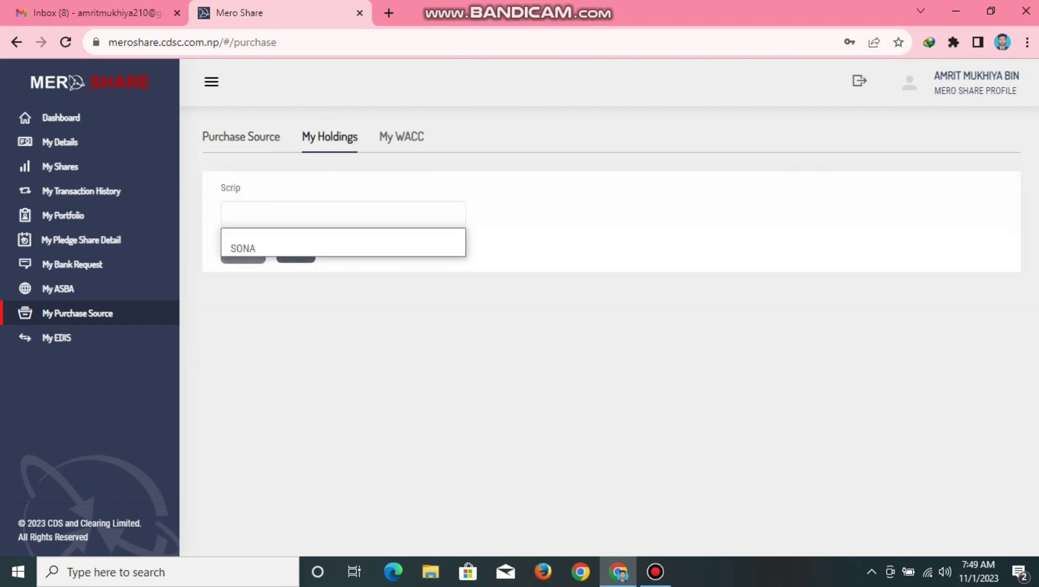
{"action": "left_click", "coordinate": [241, 137]}
{"action": "left_click", "coordinate": [241, 136]}
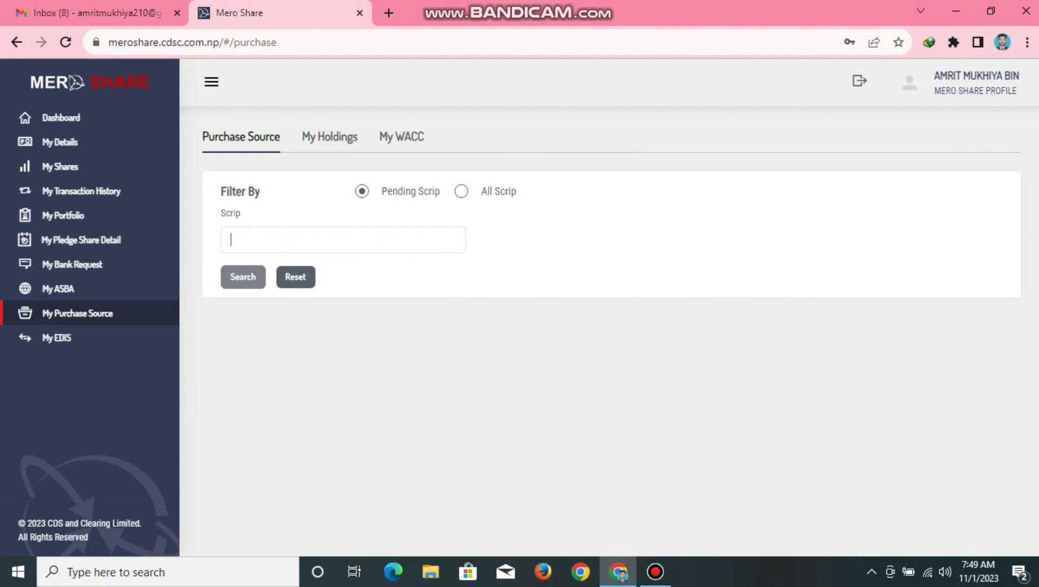
{"action": "left_click", "coordinate": [330, 136]}
{"action": "left_click", "coordinate": [402, 137]}
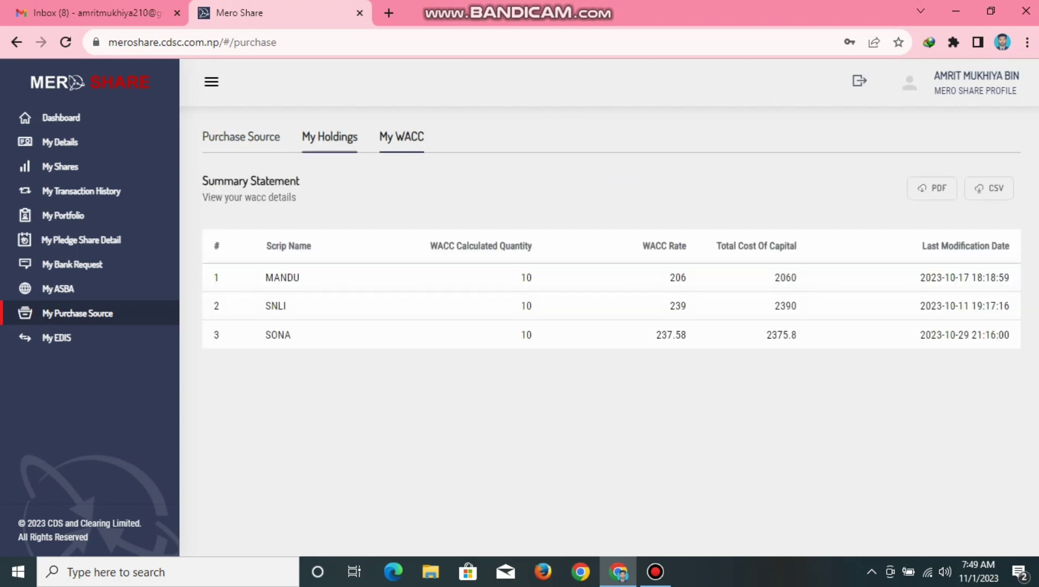
{"action": "left_click", "coordinate": [330, 137]}
{"action": "left_click", "coordinate": [241, 137]}
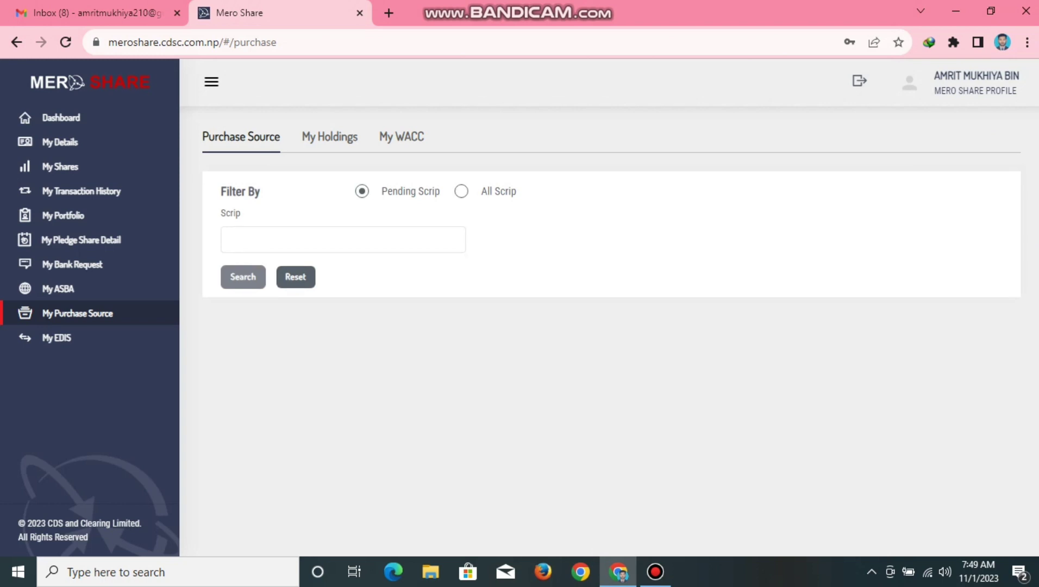
Select the SONA record in My Holdings, submit its holding period with the declaration accepted, and check the WACC summary.
{"action": "left_click", "coordinate": [330, 136]}
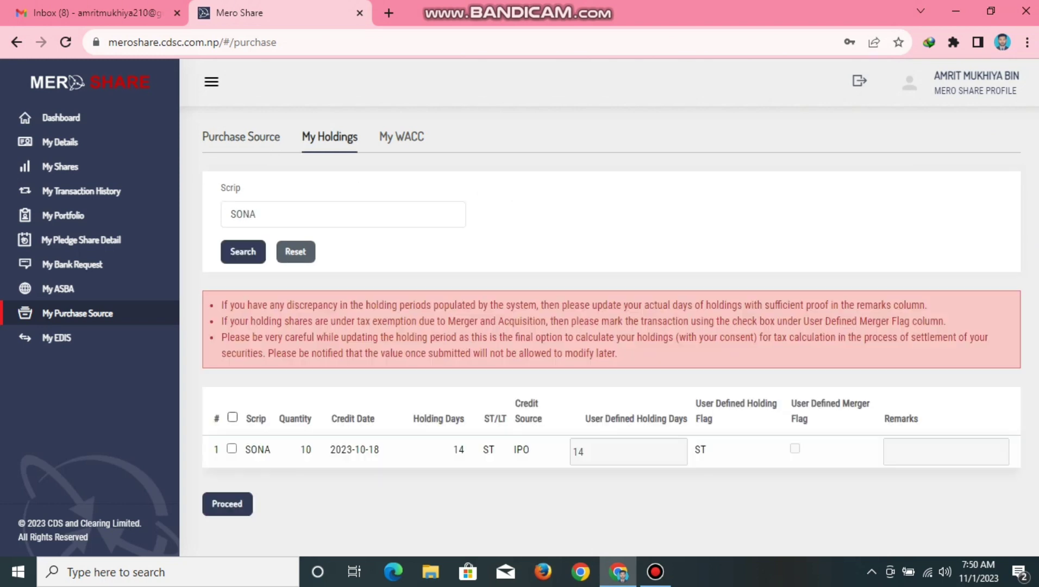
{"action": "left_click", "coordinate": [232, 449]}
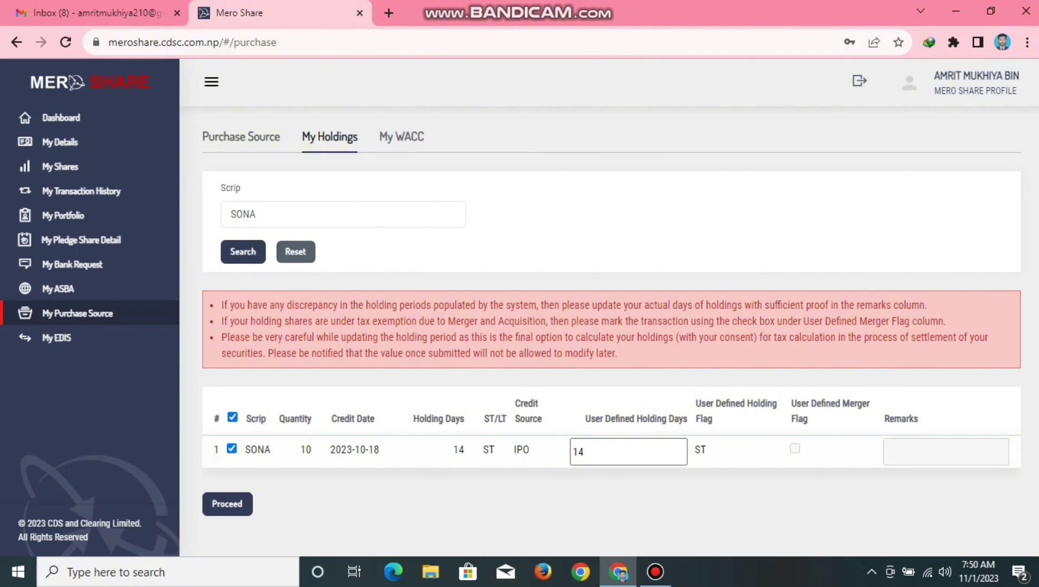
{"action": "left_click", "coordinate": [228, 504]}
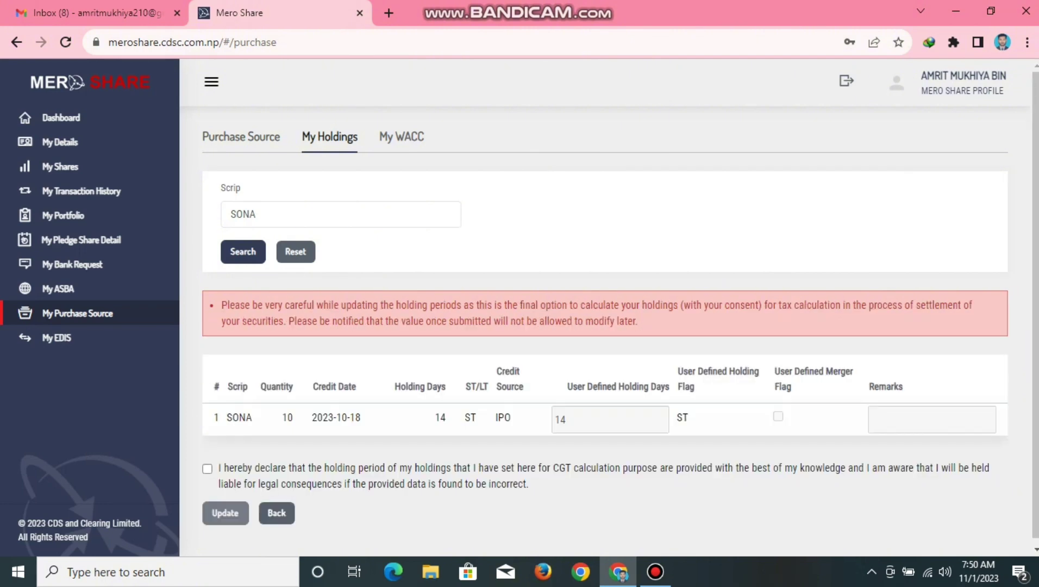
{"action": "scroll", "coordinate": [604, 326], "scroll_direction": "down", "scroll_amount": 1}
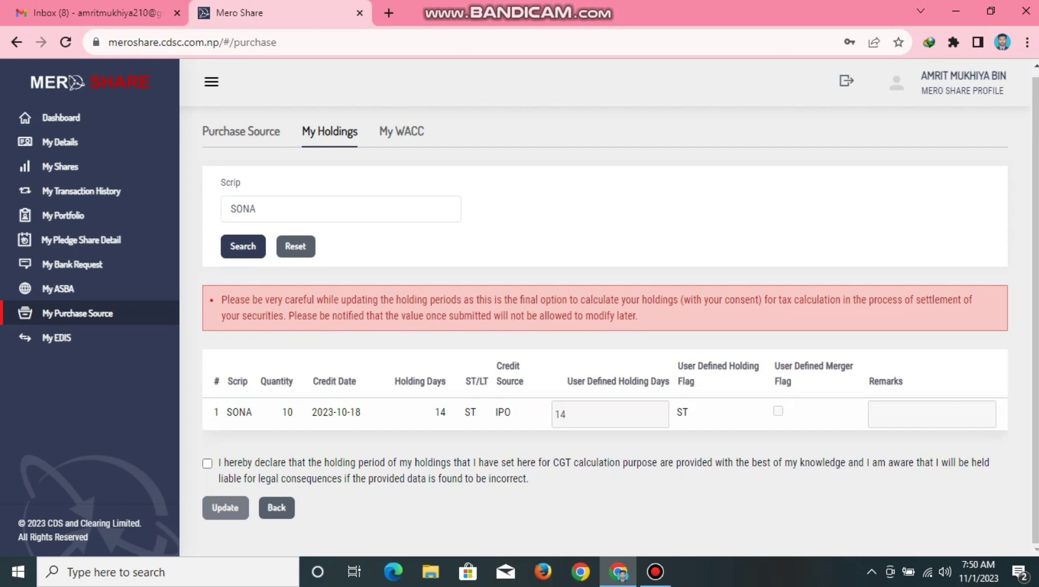
{"action": "left_click", "coordinate": [207, 463]}
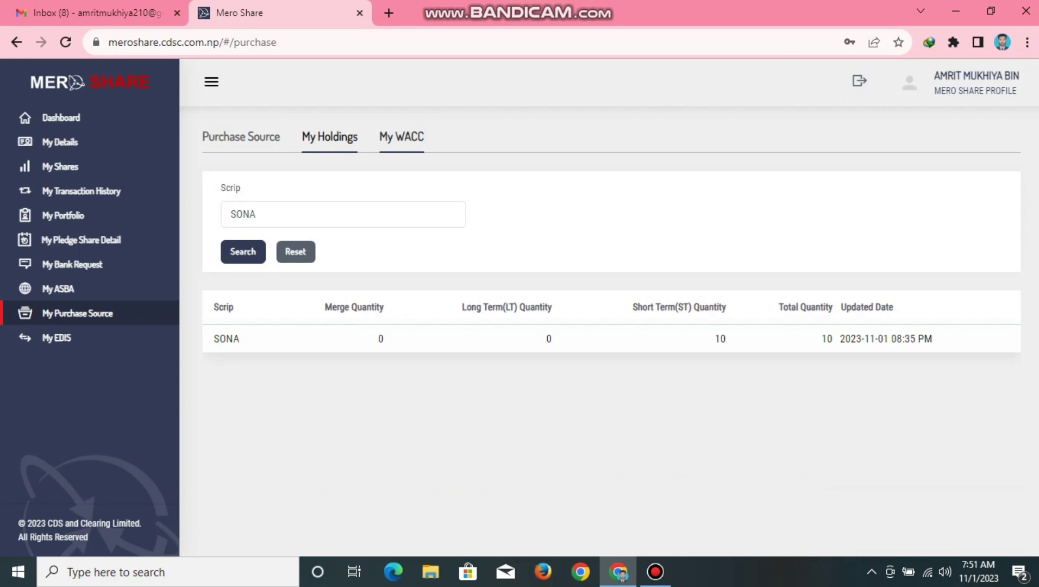
{"action": "left_click", "coordinate": [401, 137]}
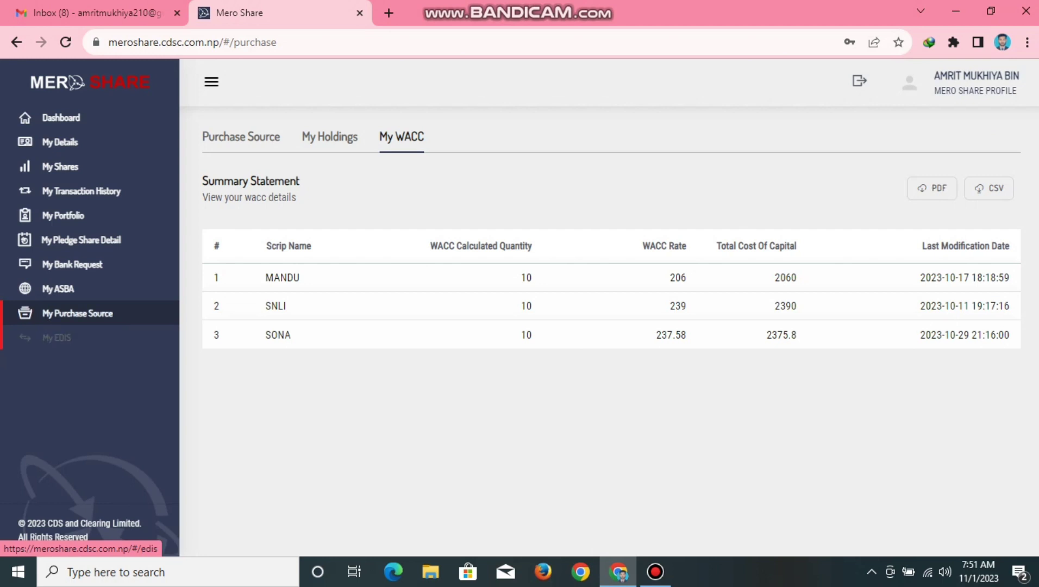
Submit an EDIS transfer request for the 10 SONA shares in the 2023/11/02 settlement, accepting the delivery declaration.
{"action": "left_click", "coordinate": [57, 337]}
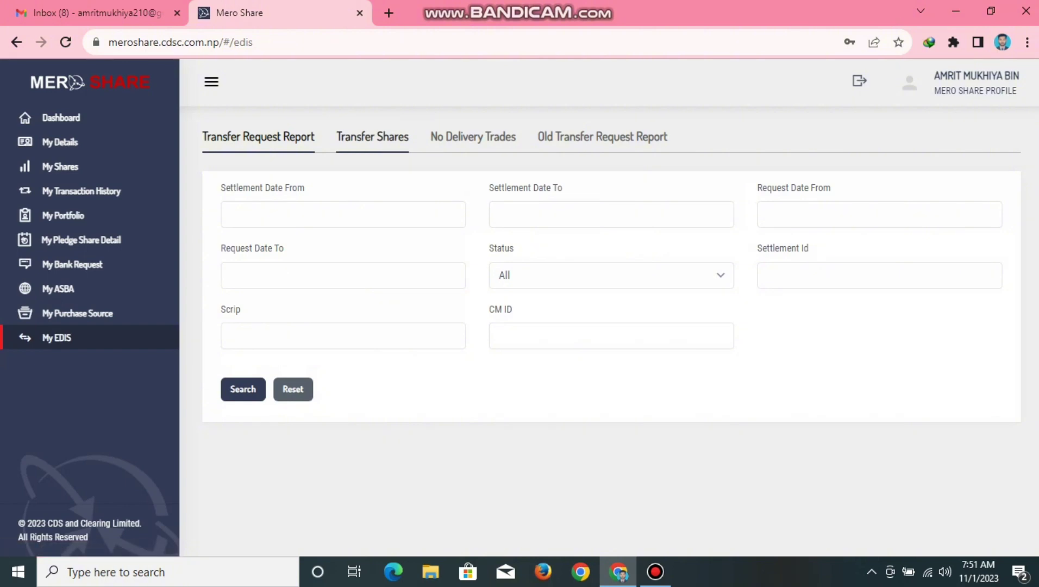
{"action": "left_click", "coordinate": [373, 136]}
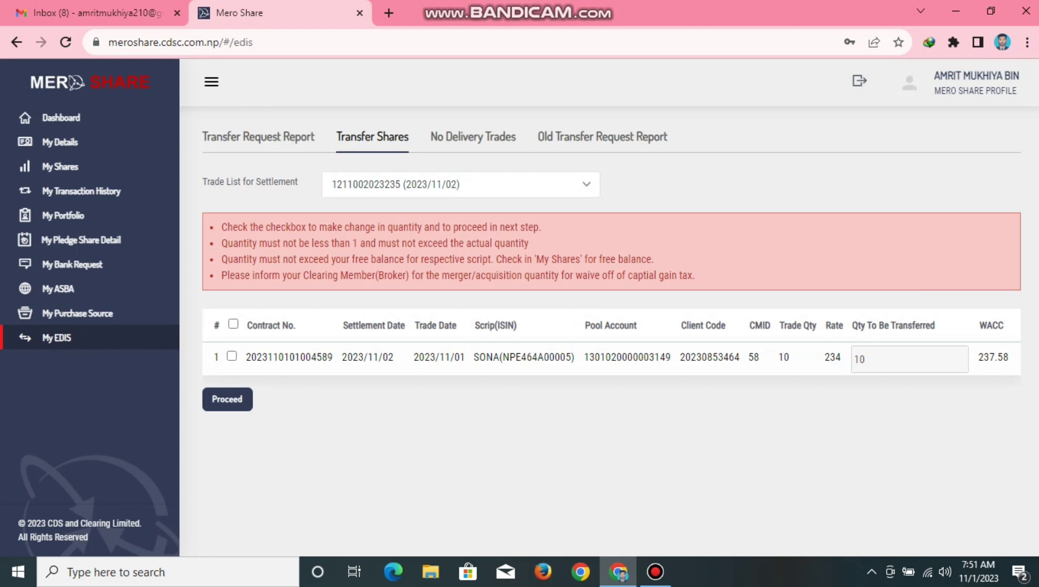
{"action": "left_click", "coordinate": [233, 324]}
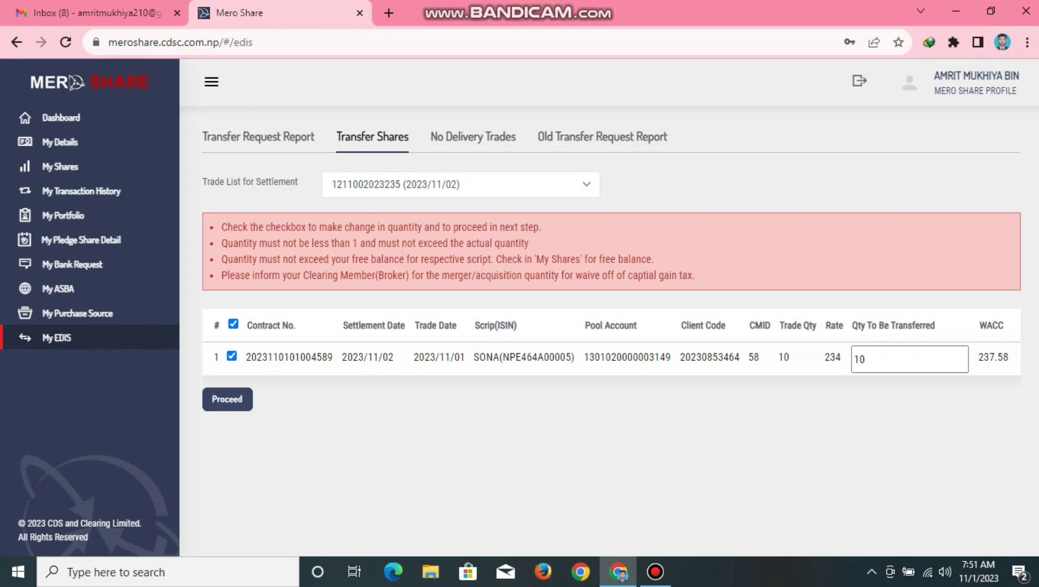
{"action": "left_click", "coordinate": [227, 399]}
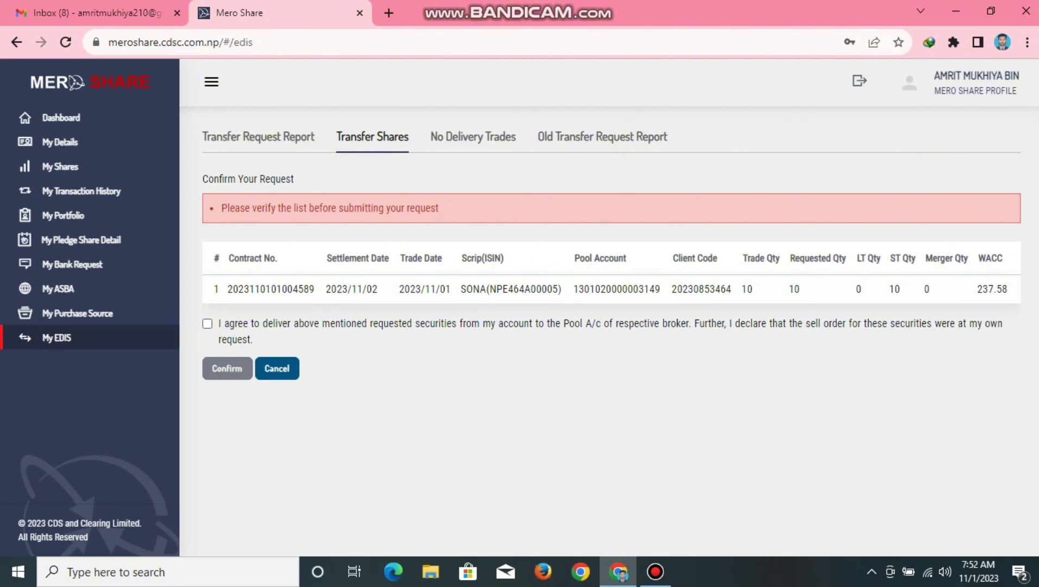
{"action": "left_click", "coordinate": [208, 324]}
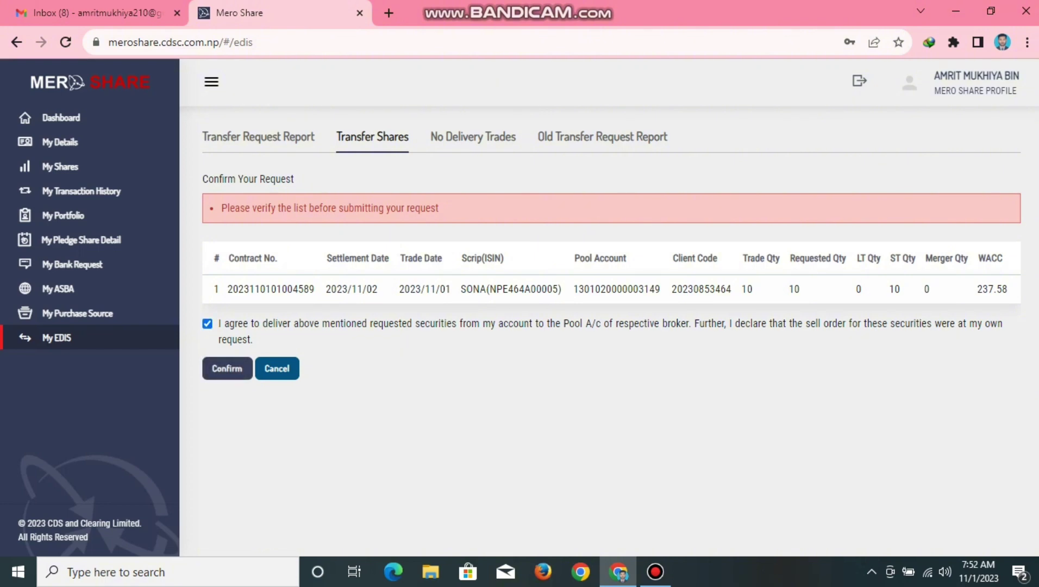
{"action": "left_click", "coordinate": [228, 368]}
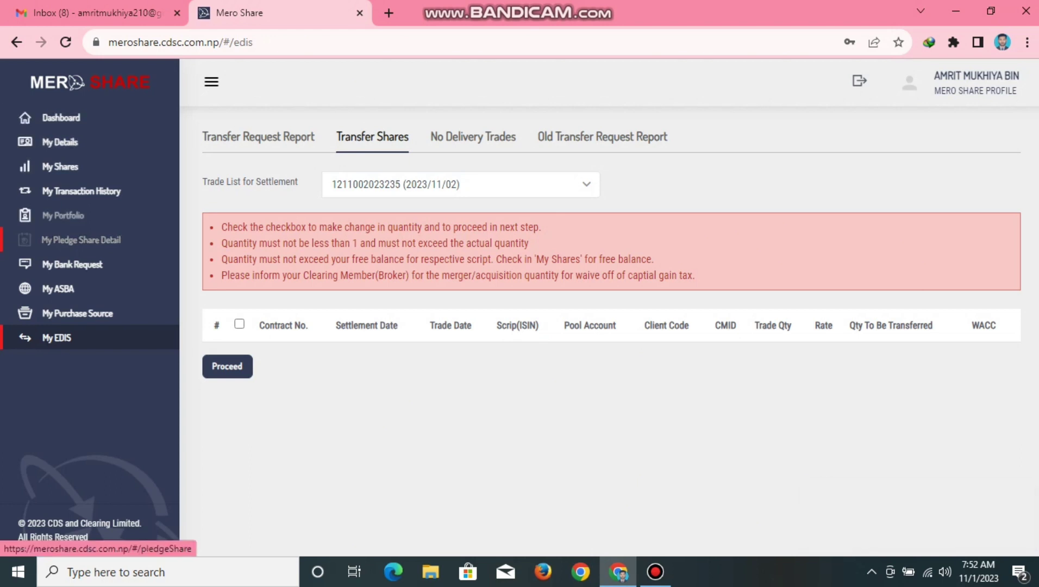
Check the pledged share details, the portfolio and the SONA balance in My Shares.
{"action": "left_click", "coordinate": [81, 240]}
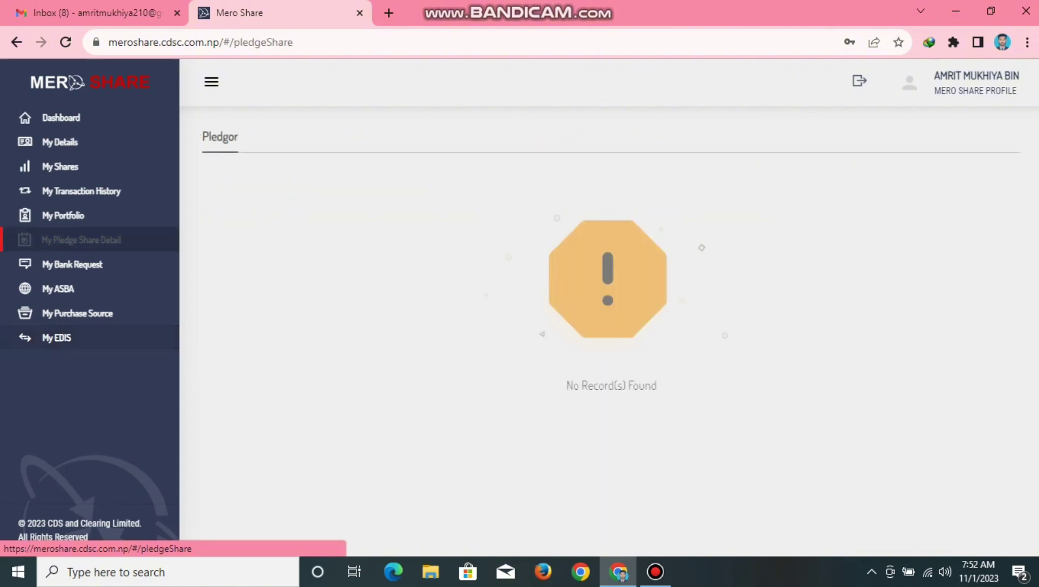
{"action": "left_click", "coordinate": [63, 216]}
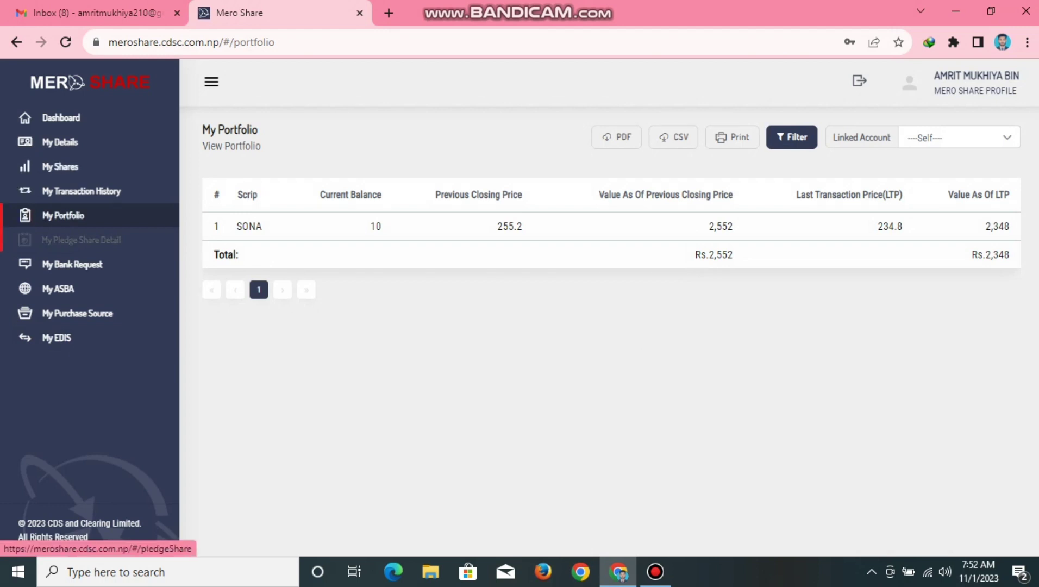
{"action": "left_click", "coordinate": [60, 117]}
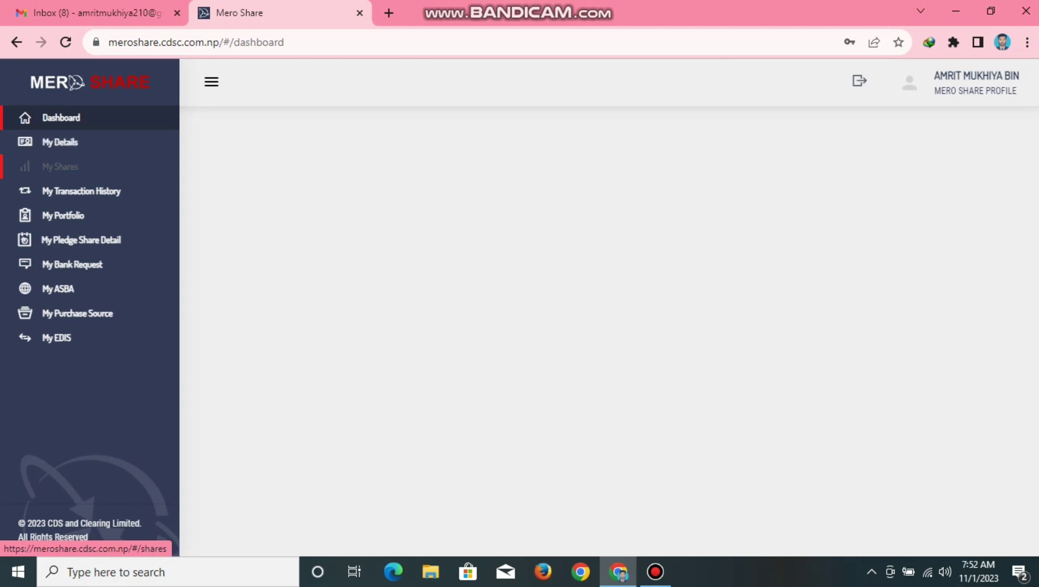
{"action": "left_click", "coordinate": [60, 167]}
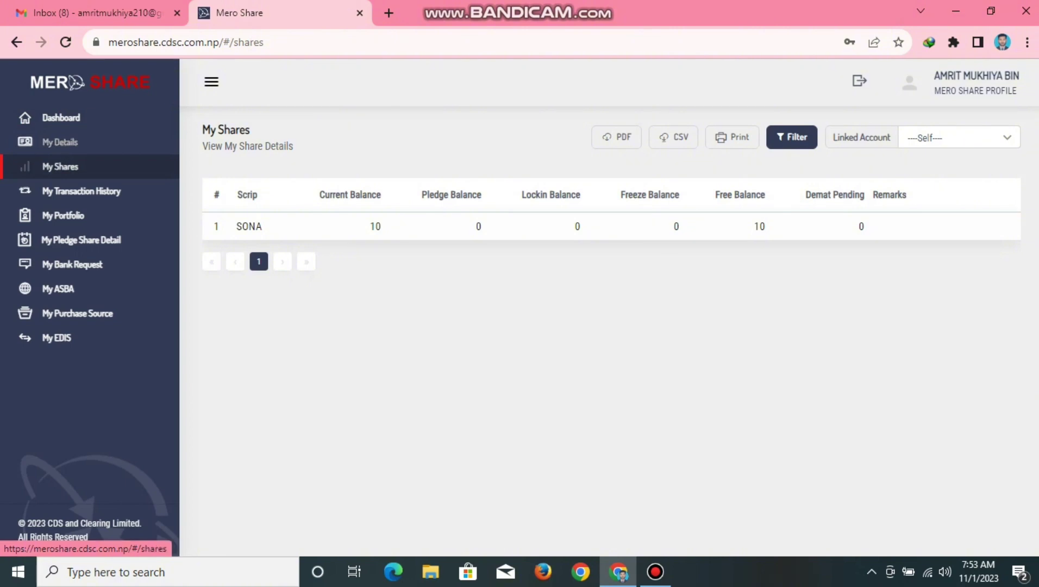
View the ASBA issue page and the profile details, and log out of the Mero Share account.
{"action": "left_click", "coordinate": [61, 117]}
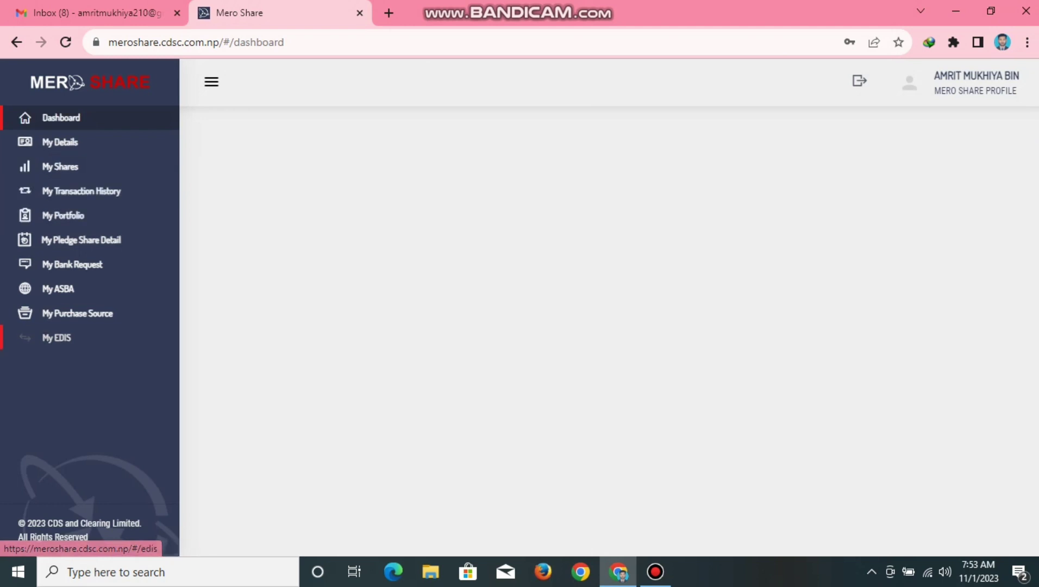
{"action": "left_click", "coordinate": [57, 289]}
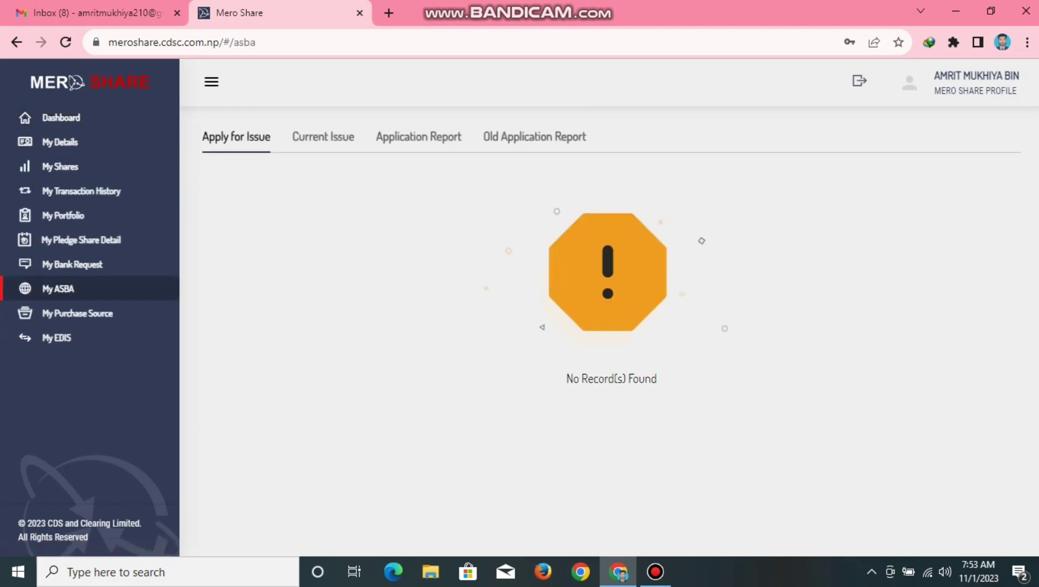
{"action": "left_click", "coordinate": [59, 142]}
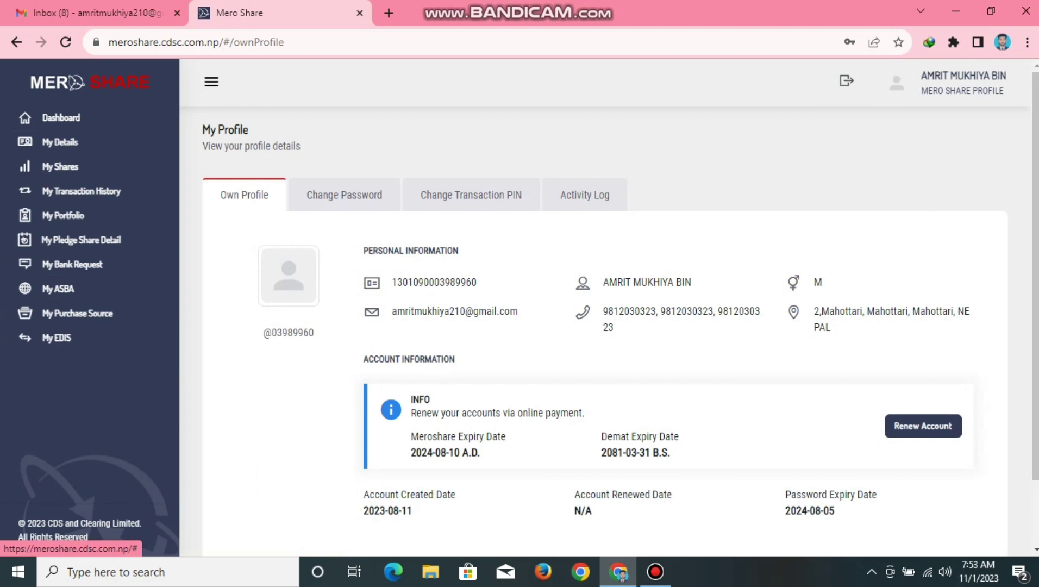
{"action": "left_click", "coordinate": [847, 81]}
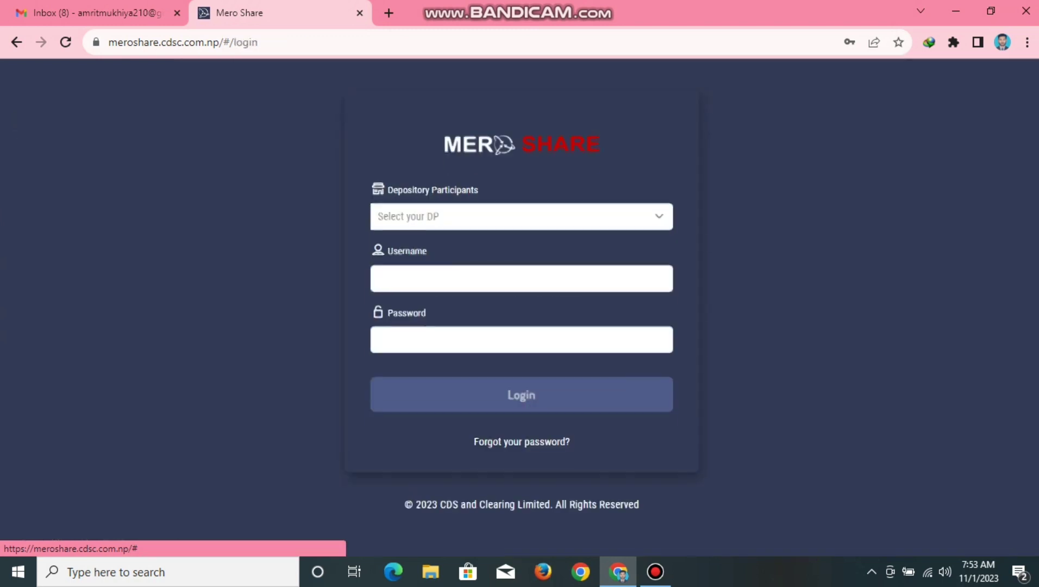